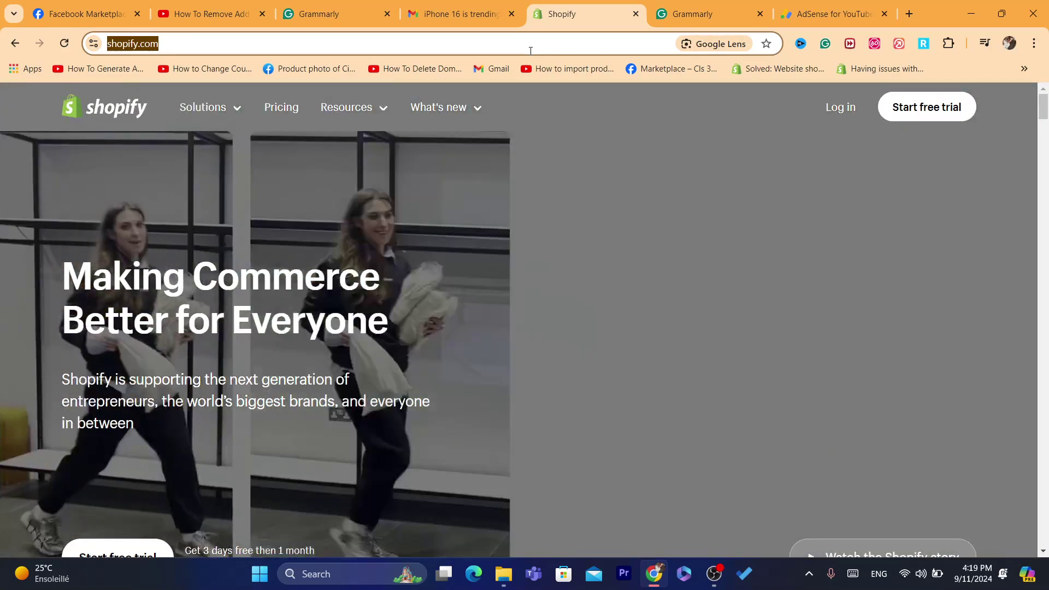
Step: Log in to the Shopify account from shopify.com to reach the store admin Home page
click(837, 107)
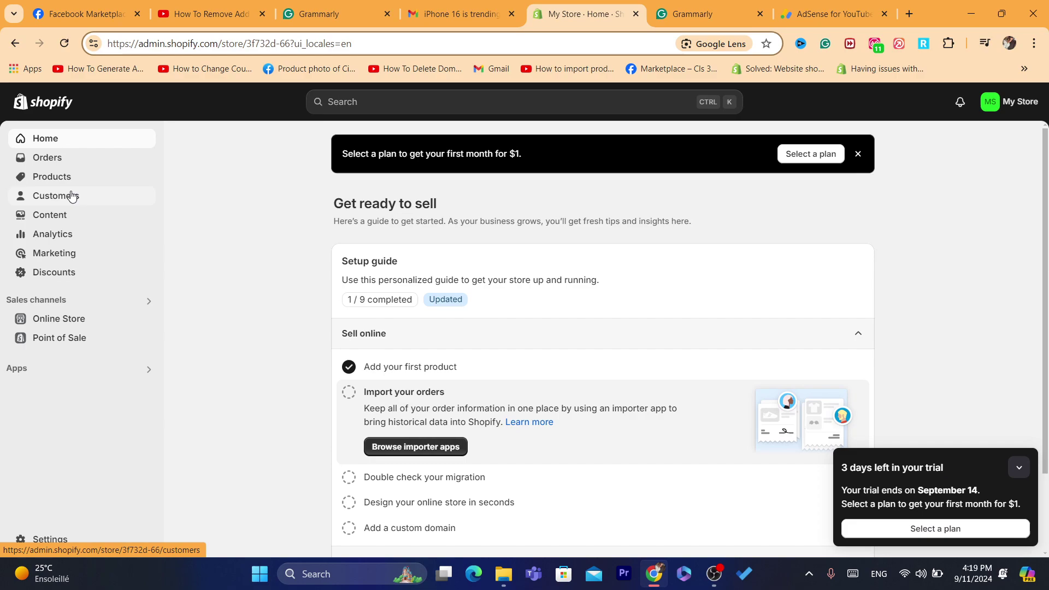
Step: Preview the foldable drying rack product page with its Add to cart button, then return to the Products list
click(63, 176)
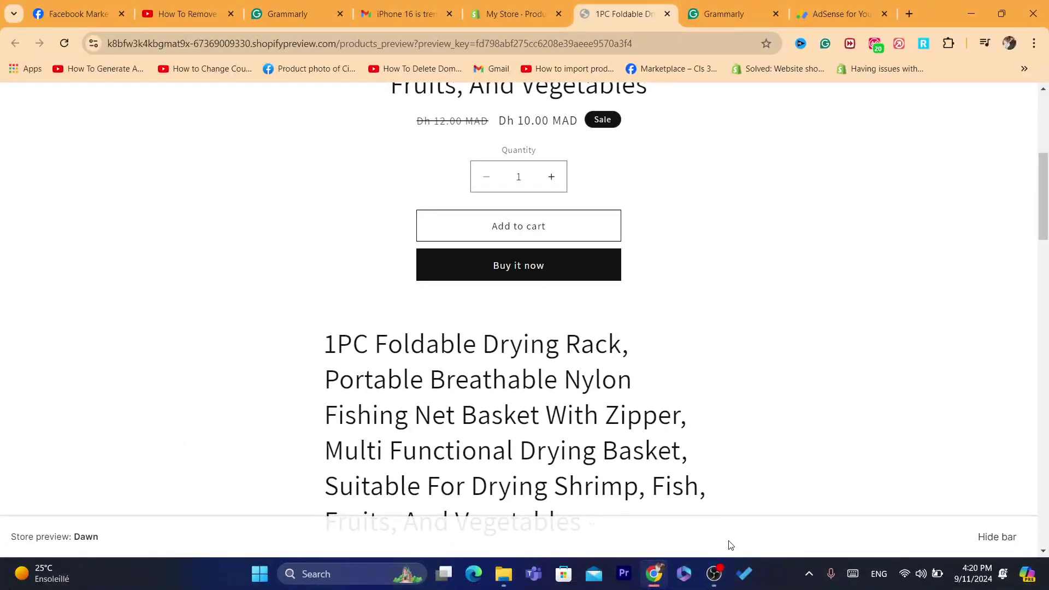
click(653, 574)
click(653, 574)
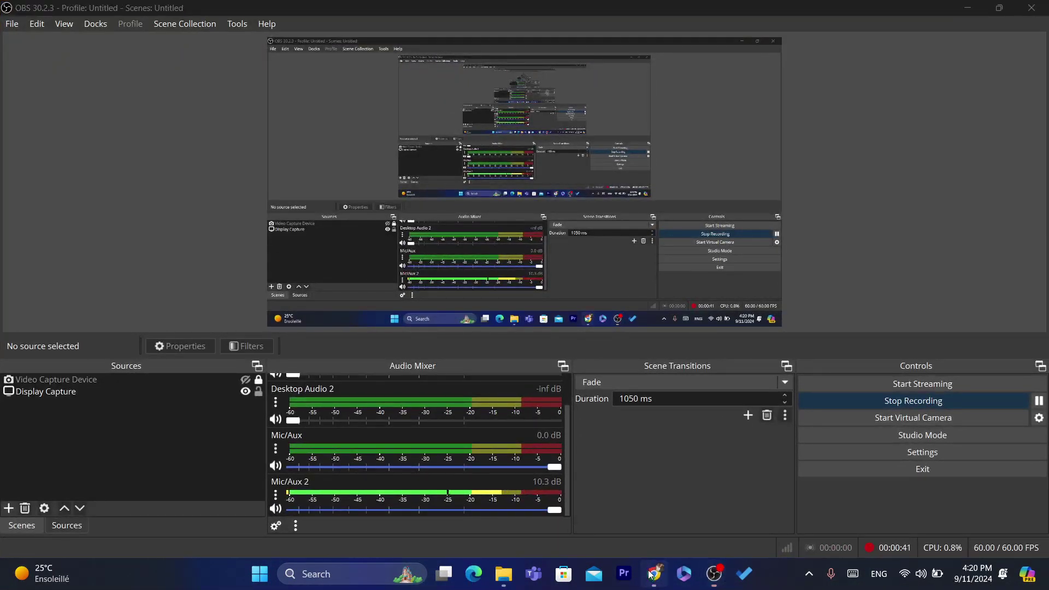
scroll(1030, 113, up, 2)
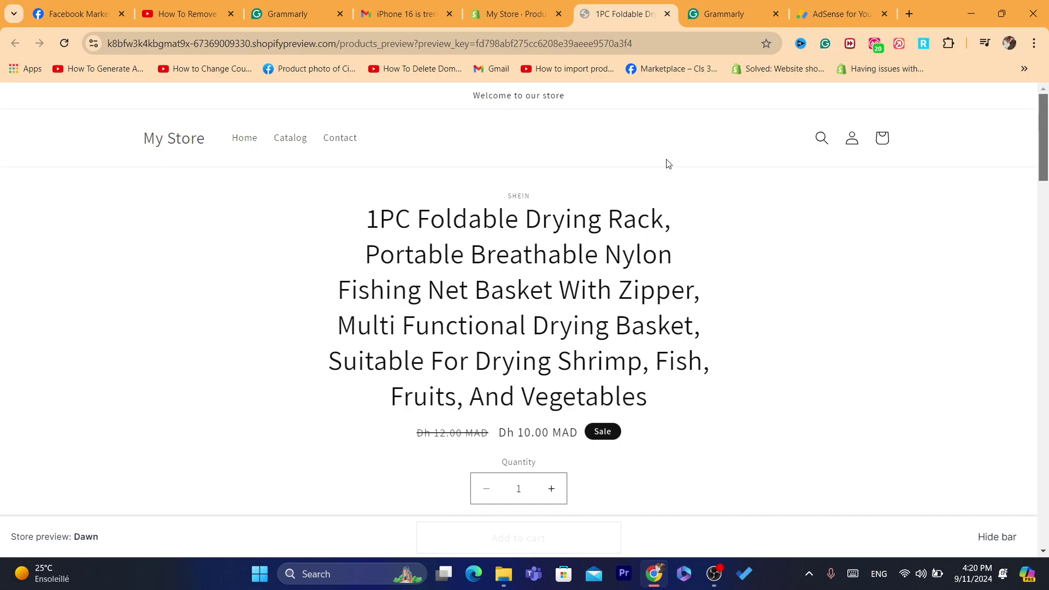
scroll(1047, 144, down, 5)
click(514, 13)
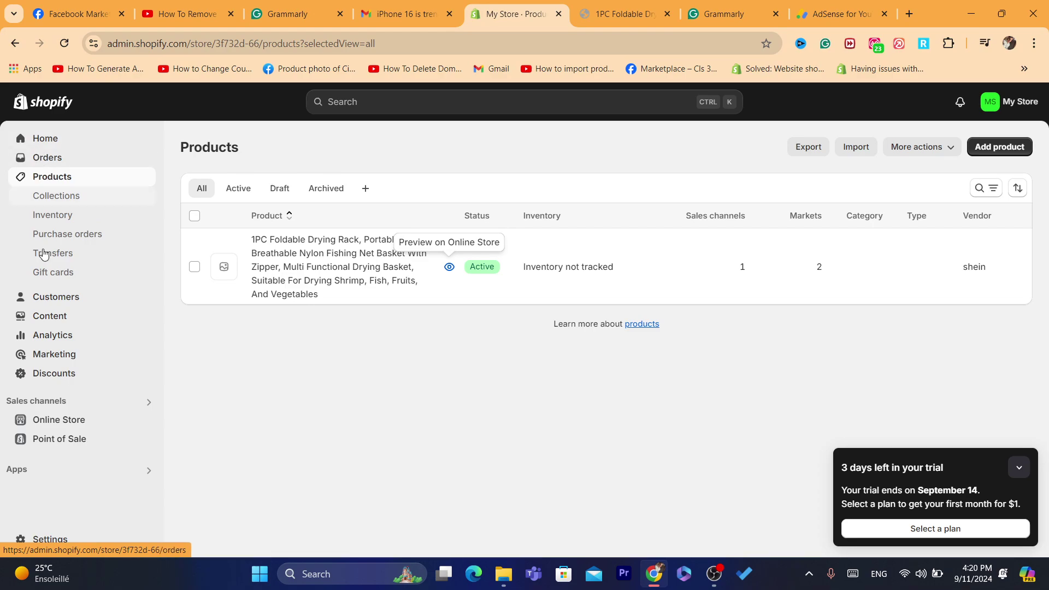
Step: Go to Online Store > Themes, dismiss the trial reminder, and choose Edit code for Dawn
click(79, 423)
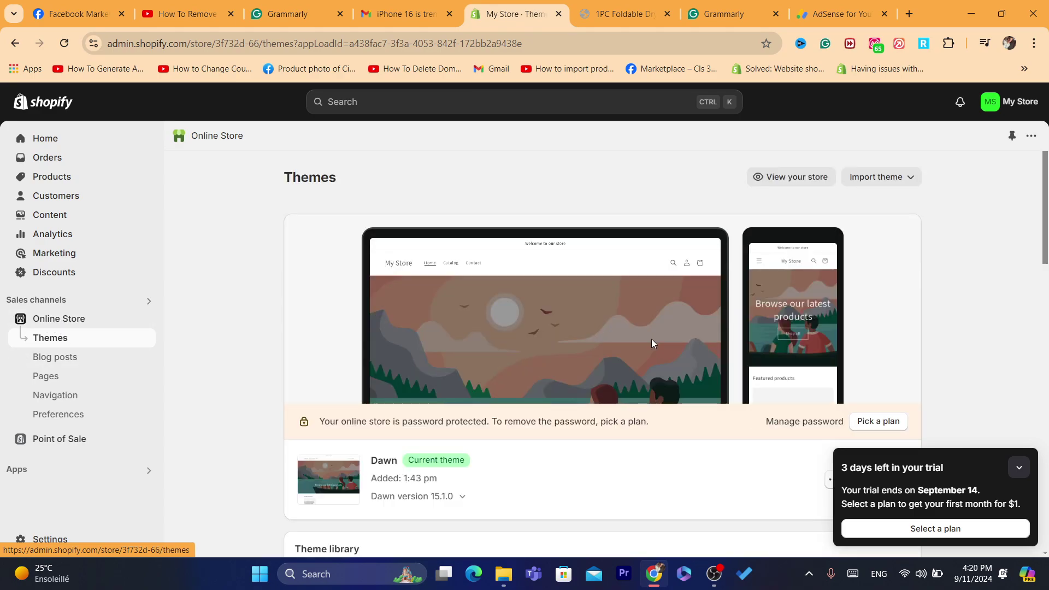
click(1018, 467)
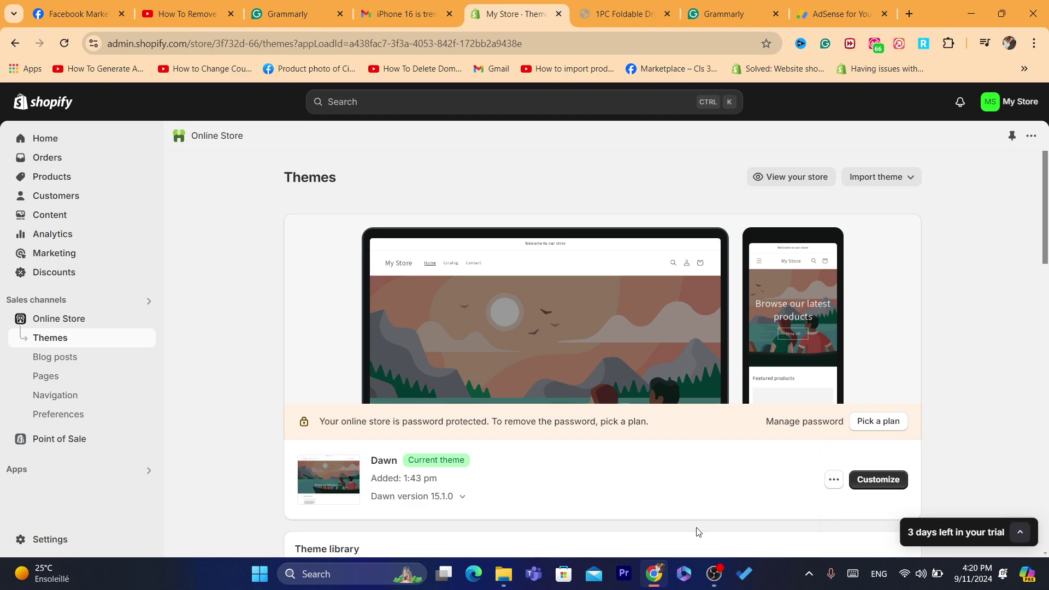
click(712, 573)
click(713, 573)
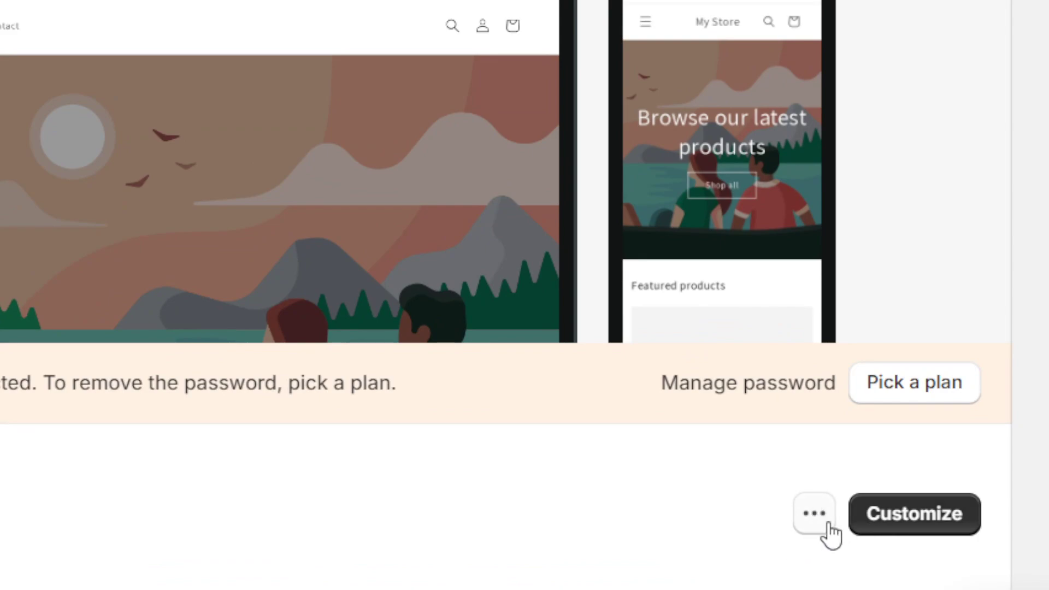
click(816, 525)
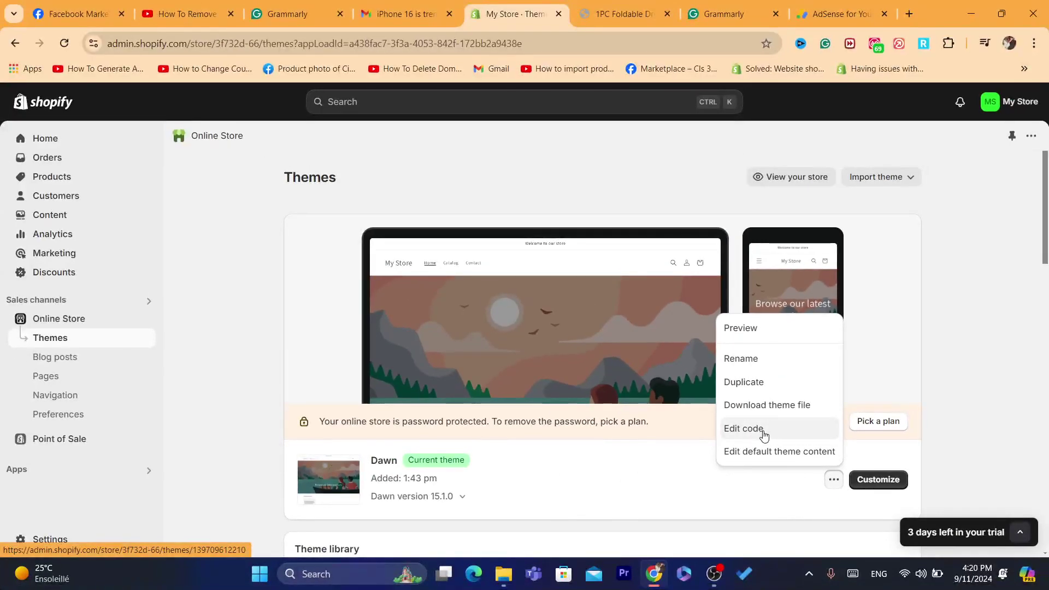
click(764, 435)
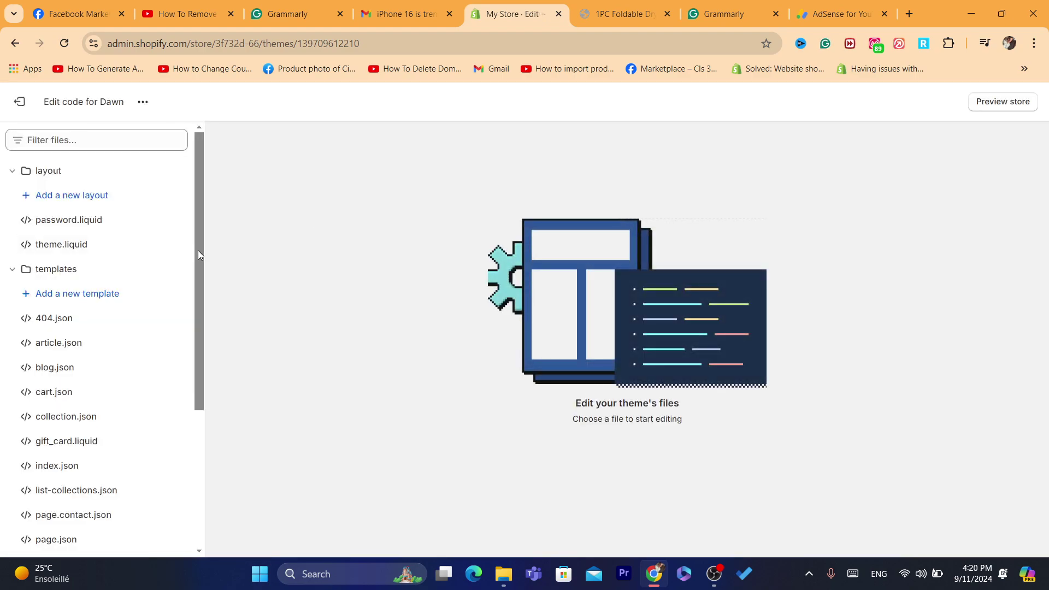
Step: Expand the Dawn theme's assets folder and scroll its file list down to base.css
drag(198, 250, 178, 109)
click(62, 245)
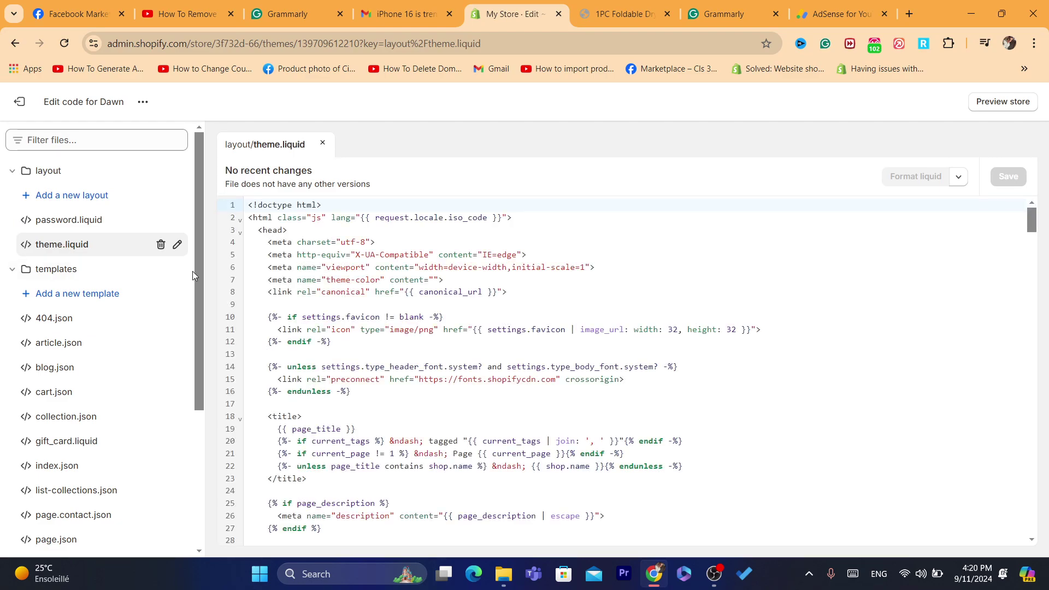
drag(199, 282, 216, 433)
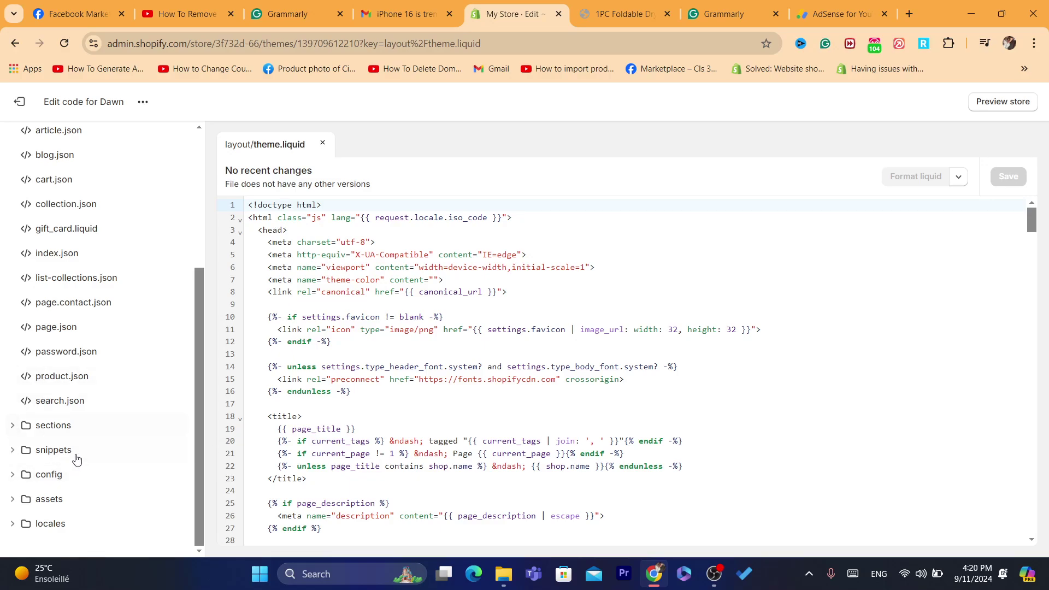
click(50, 503)
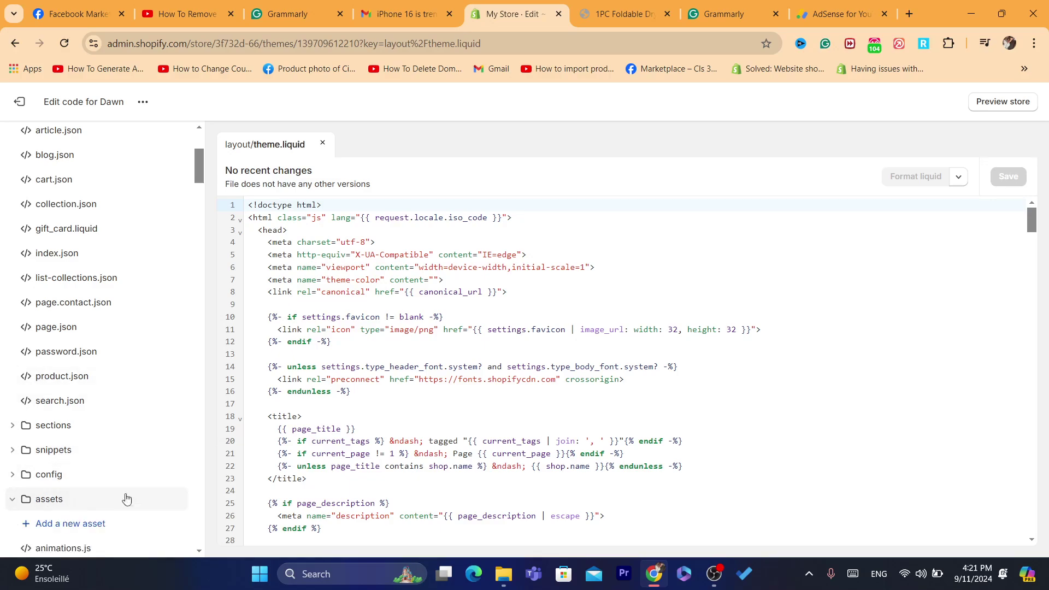
drag(197, 162, 201, 183)
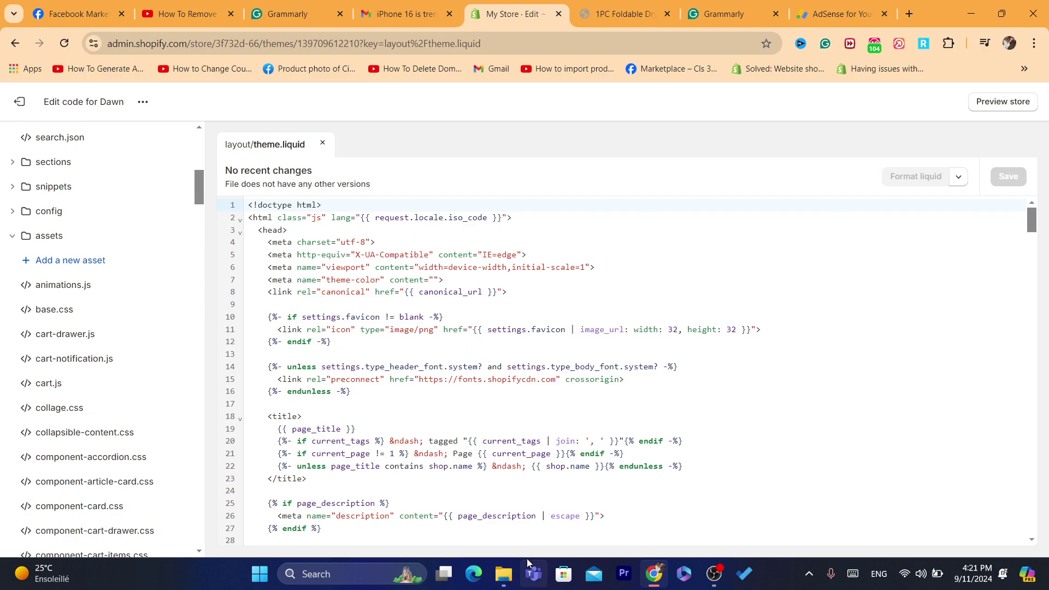
click(713, 573)
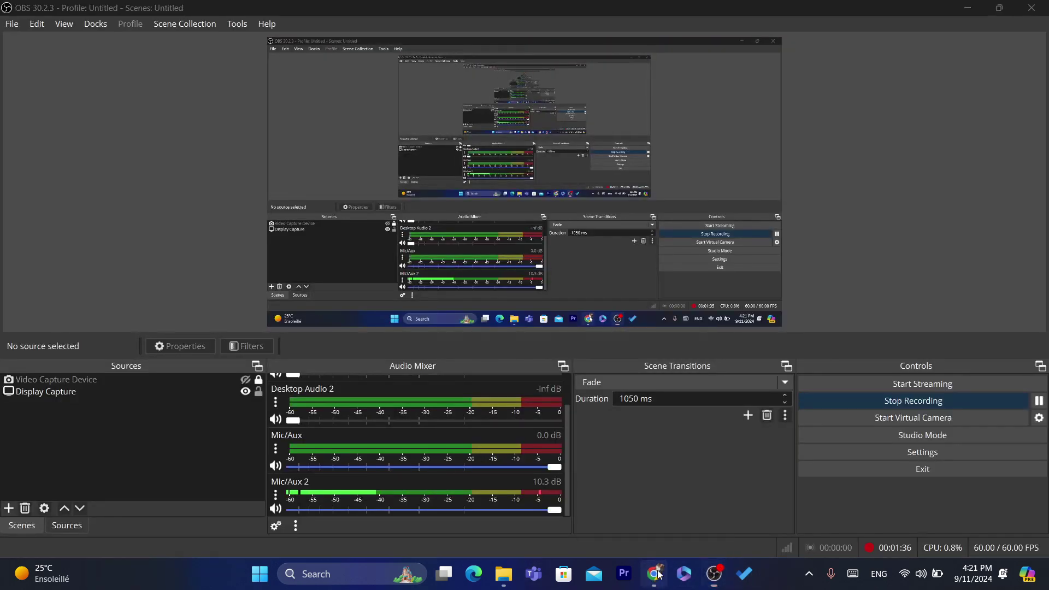
click(654, 573)
mouse_move(199, 181)
mouse_down()
mouse_move(203, 199)
mouse_move(200, 178)
mouse_up()
click(26, 189)
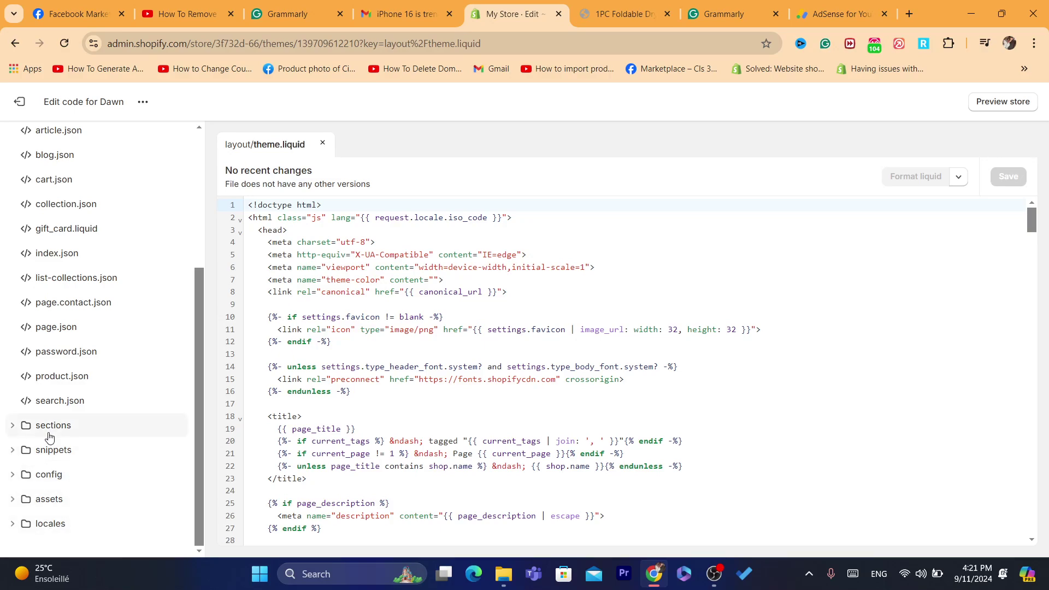
click(50, 499)
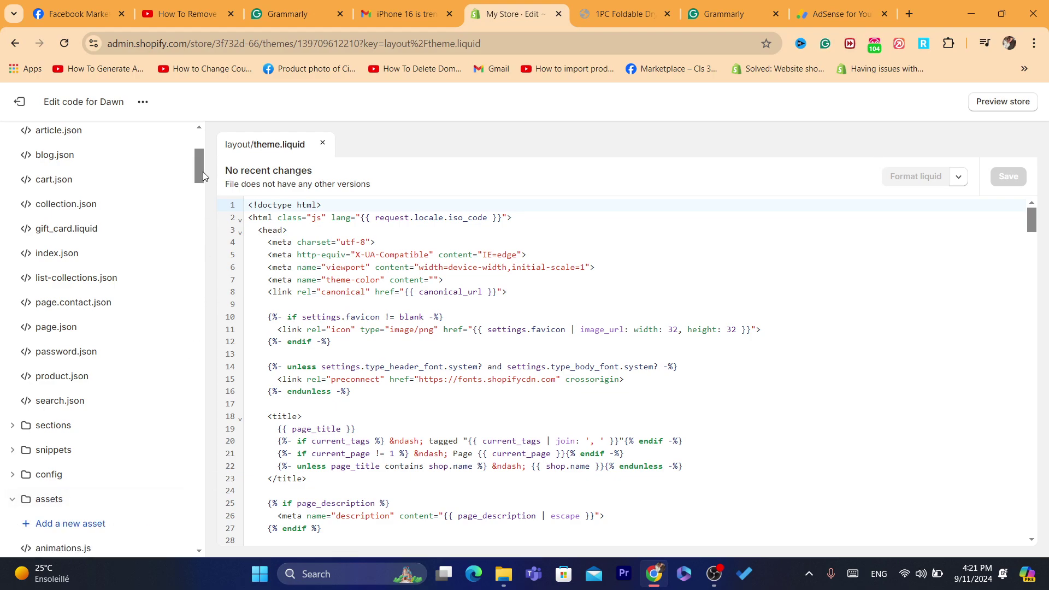
scroll(205, 182, down, 6)
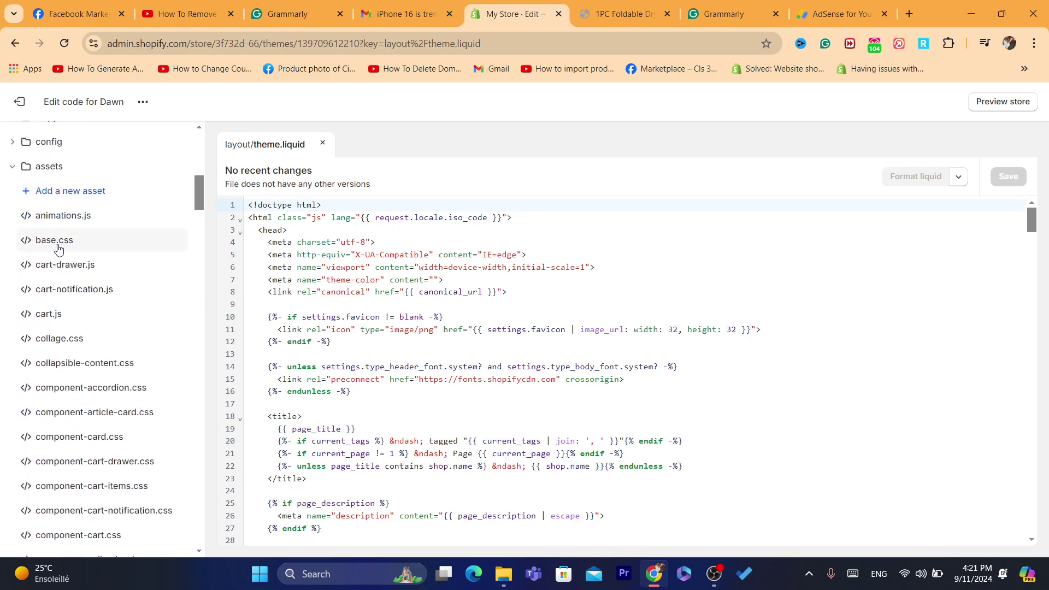
Step: Paste a display: none rule for button.product-form__submit at the end of base.css and save
click(77, 245)
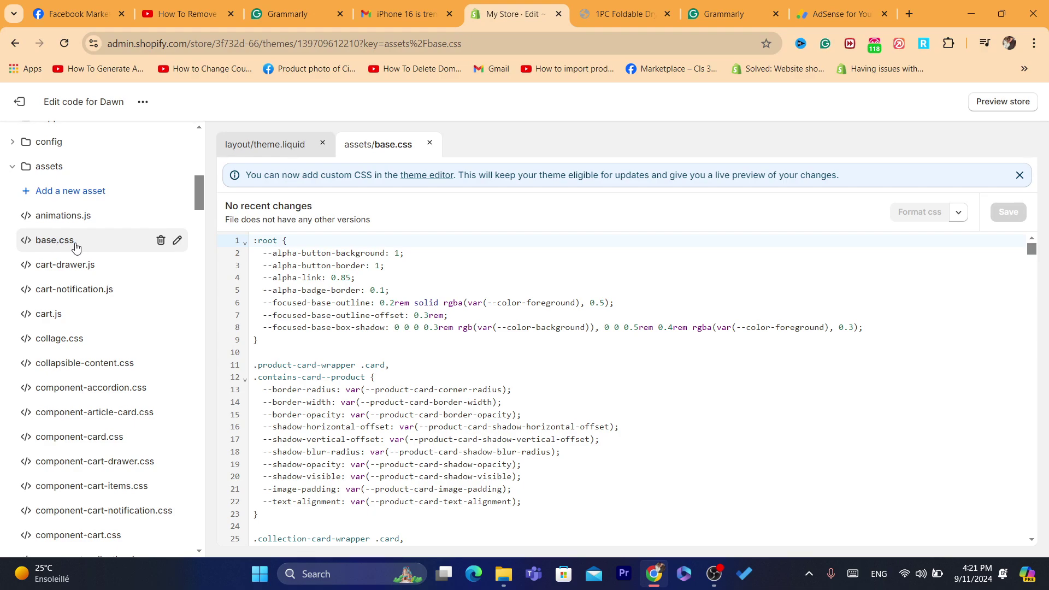
drag(1031, 250, 1031, 528)
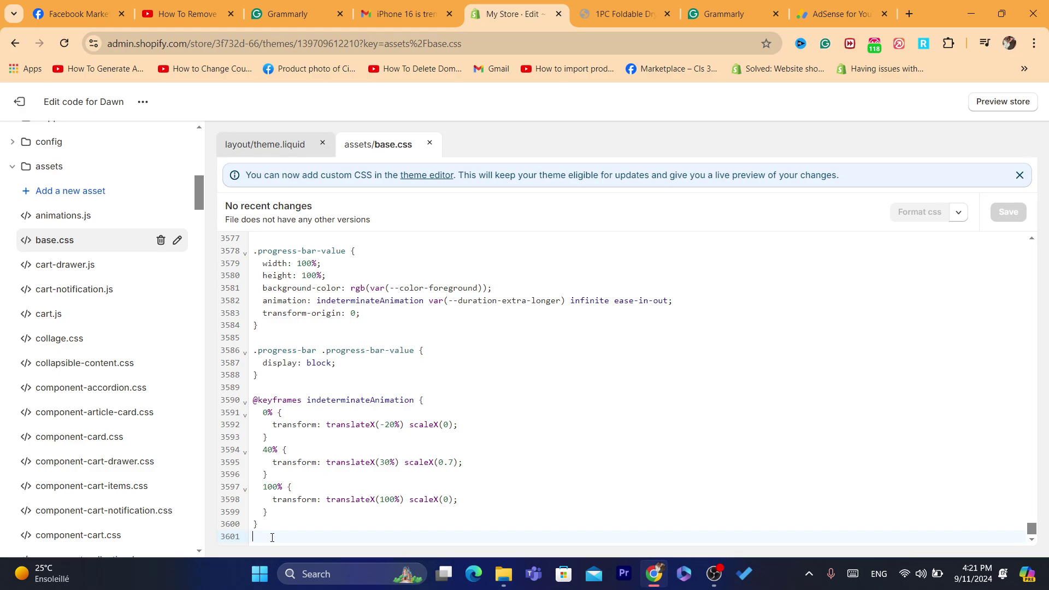
text(button.product-form__submit.button.button--full-width.button--secondary { display: none; })
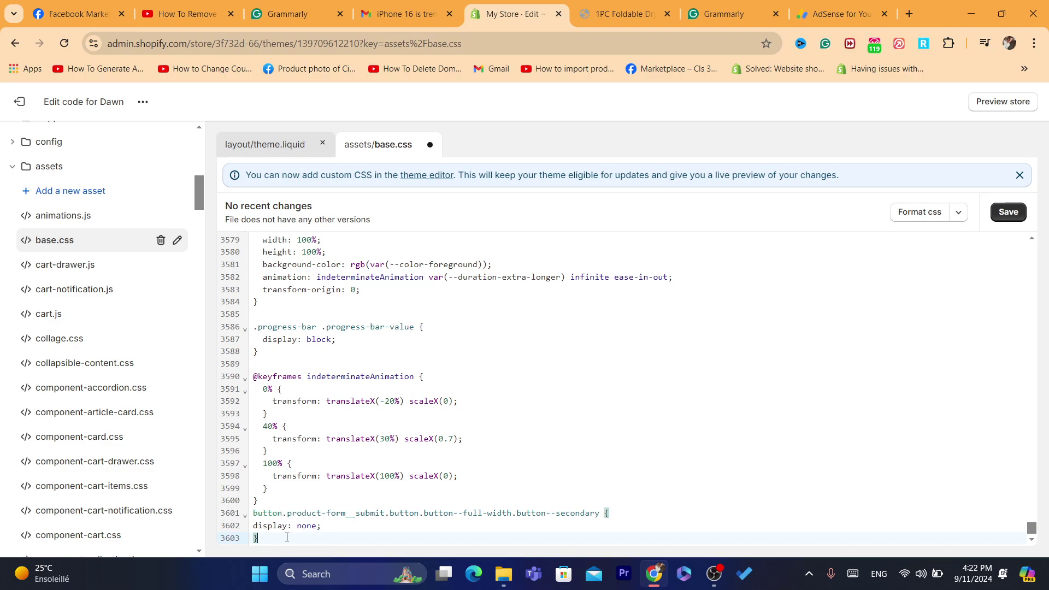
click(1010, 215)
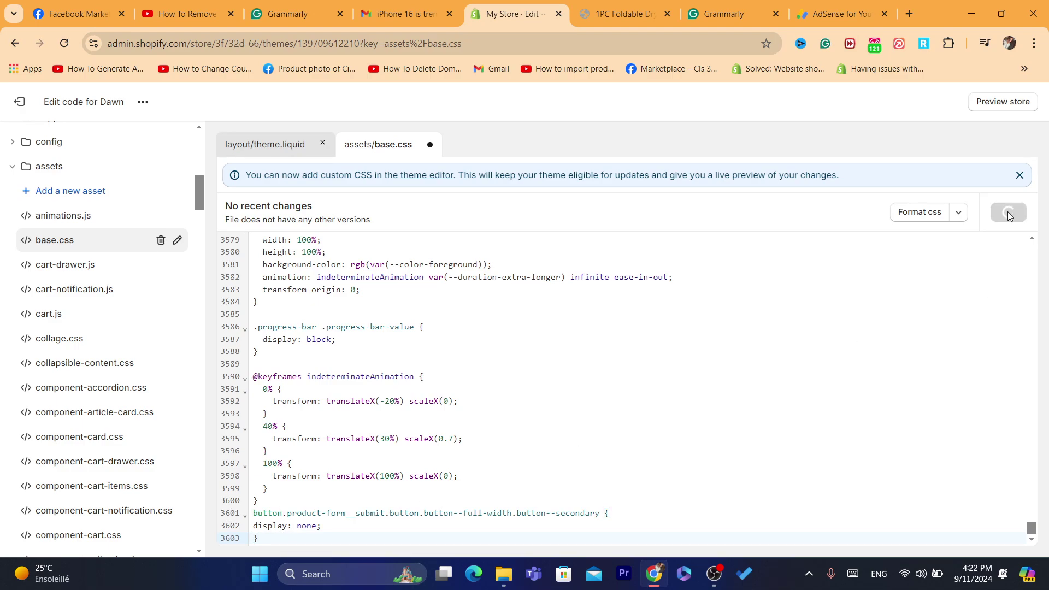
Step: Reload the product preview to confirm only Buy it now remains, then return to the code editor
click(643, 5)
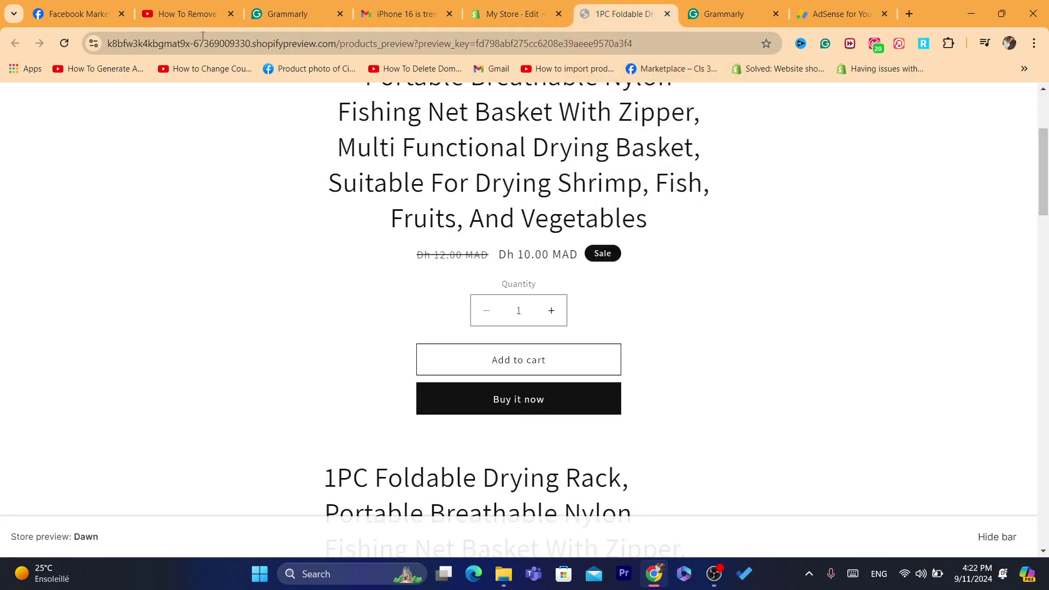
click(64, 45)
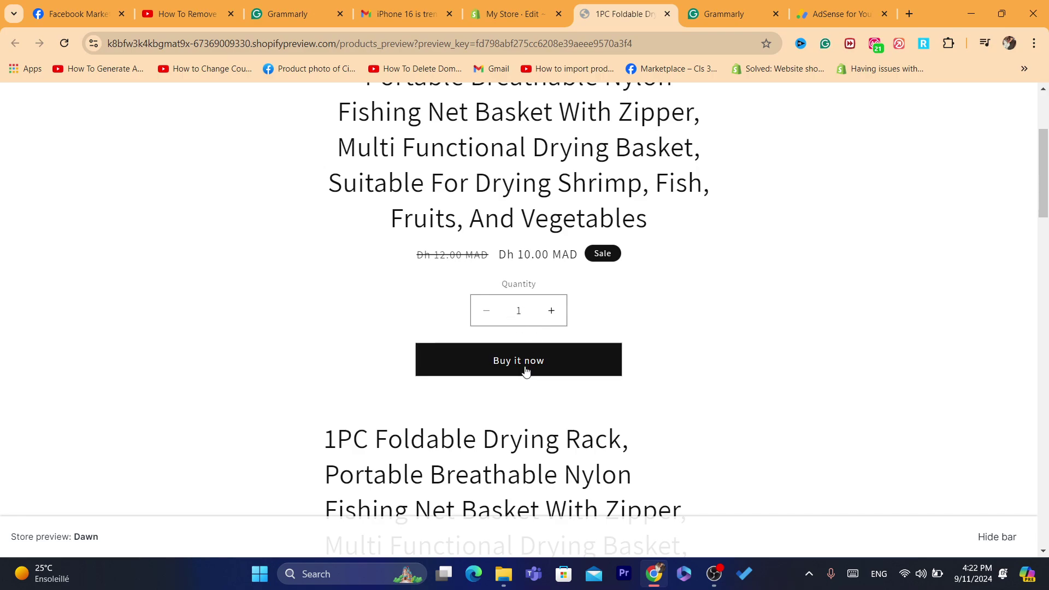
drag(358, 331, 739, 346)
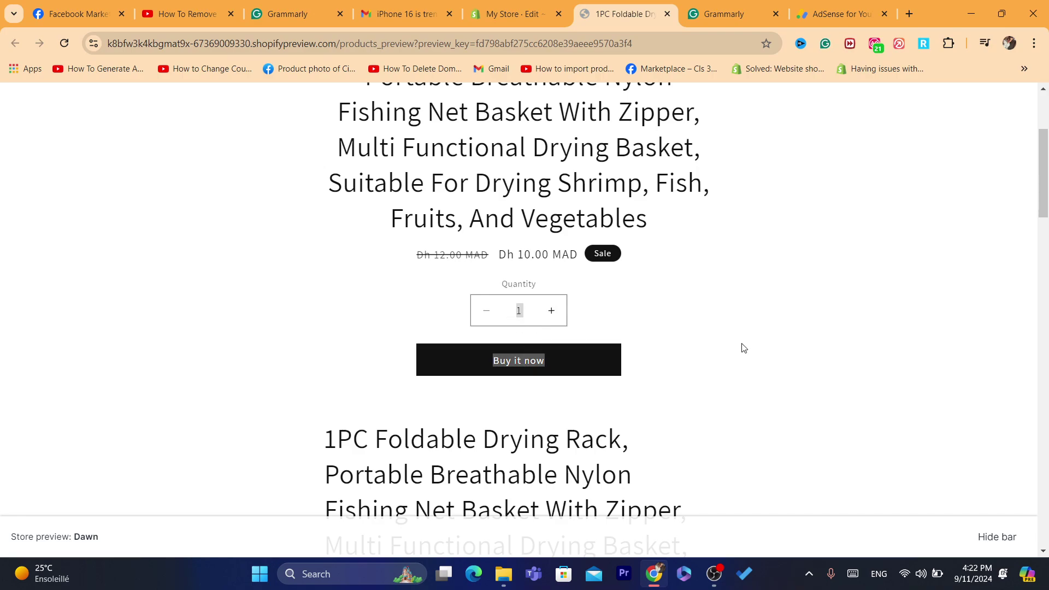
click(545, 415)
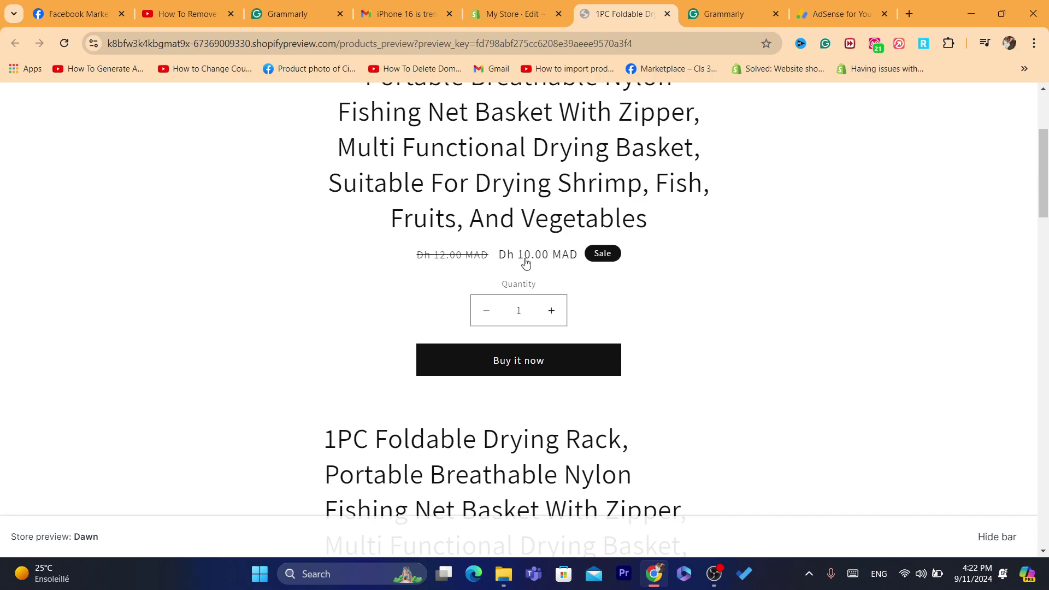
click(414, 8)
click(500, 7)
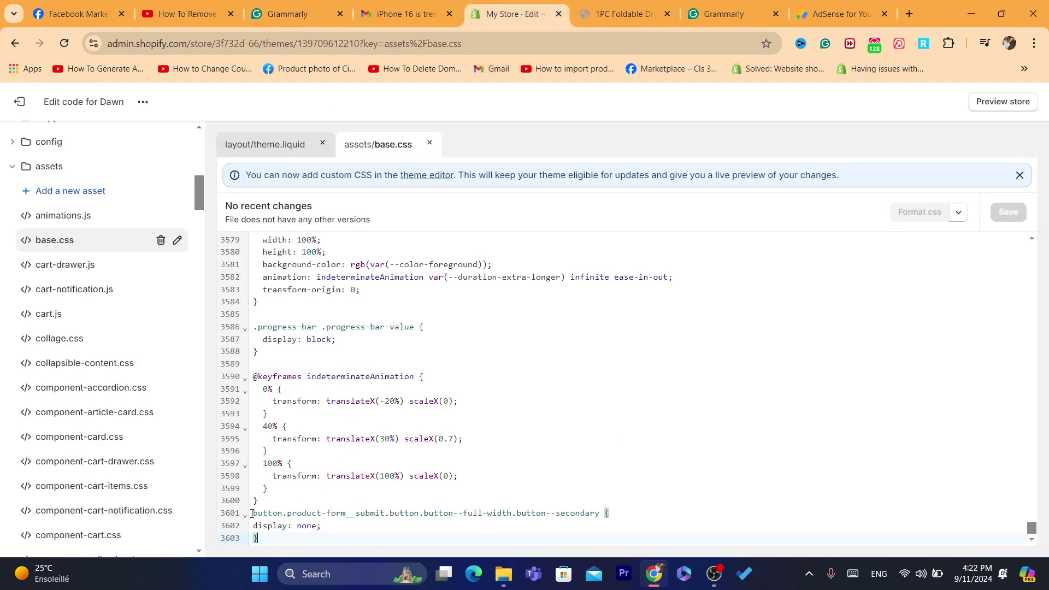
Step: Delete the button-hiding rule on lines 3601-3603 of base.css and save the file
drag(252, 514, 293, 541)
key(BackSpace)
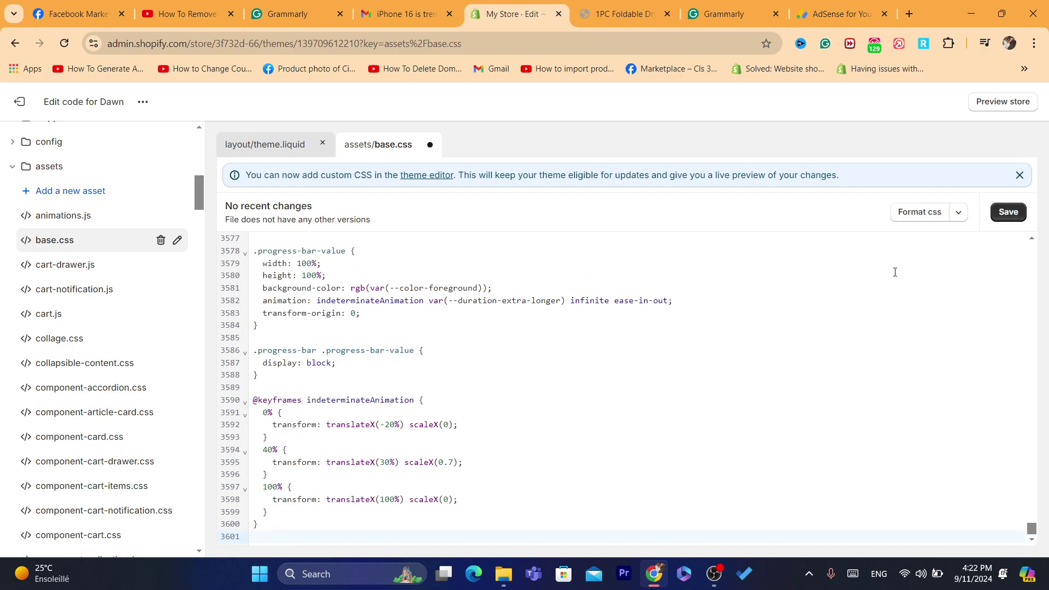
key(ctrl+s)
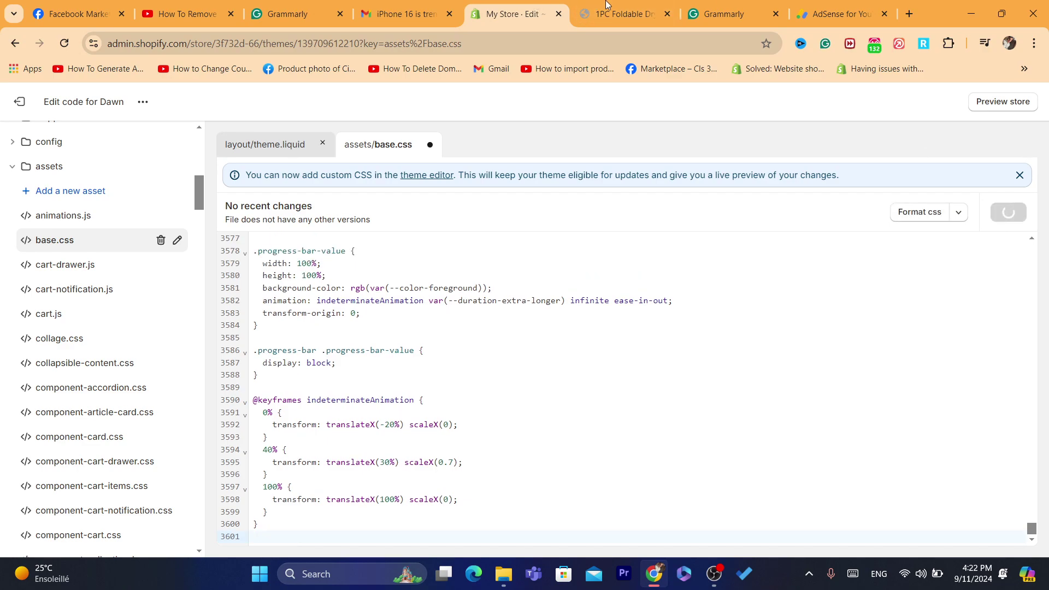
Step: Reload the product preview so the Add to cart button shows again
click(608, 7)
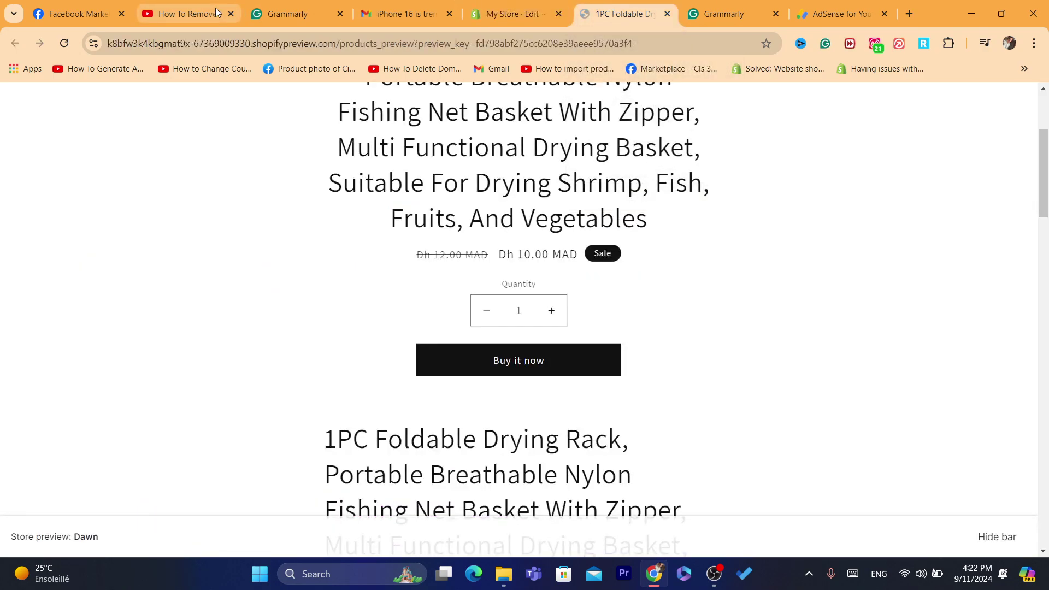
click(64, 44)
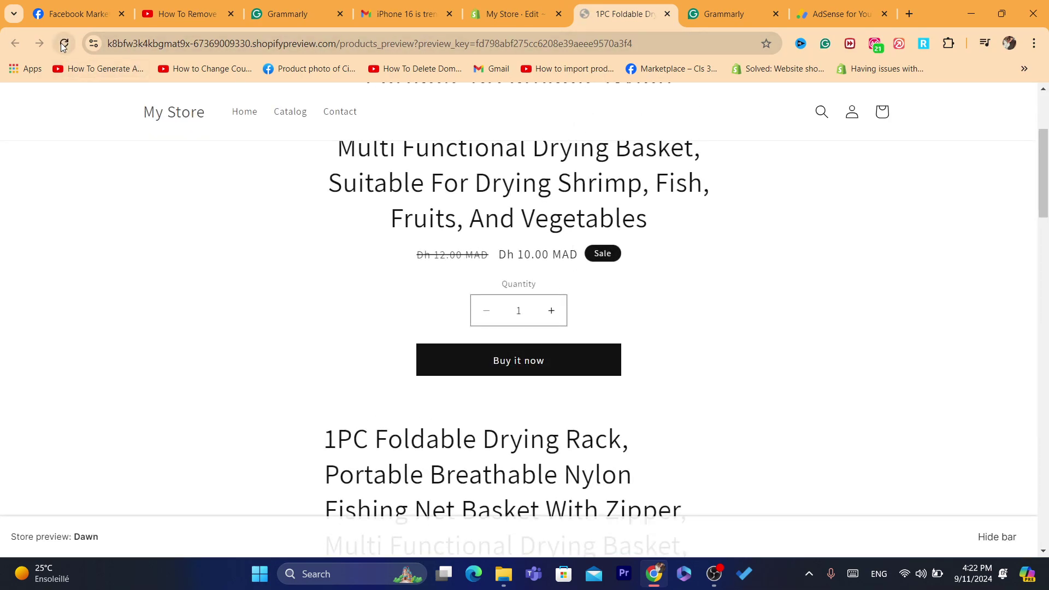
click(64, 43)
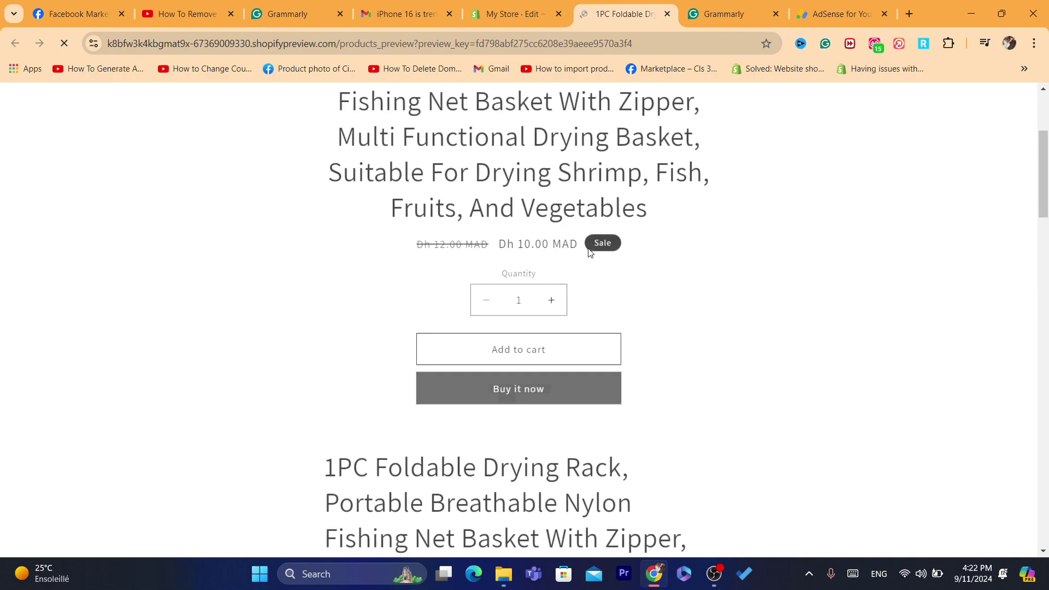